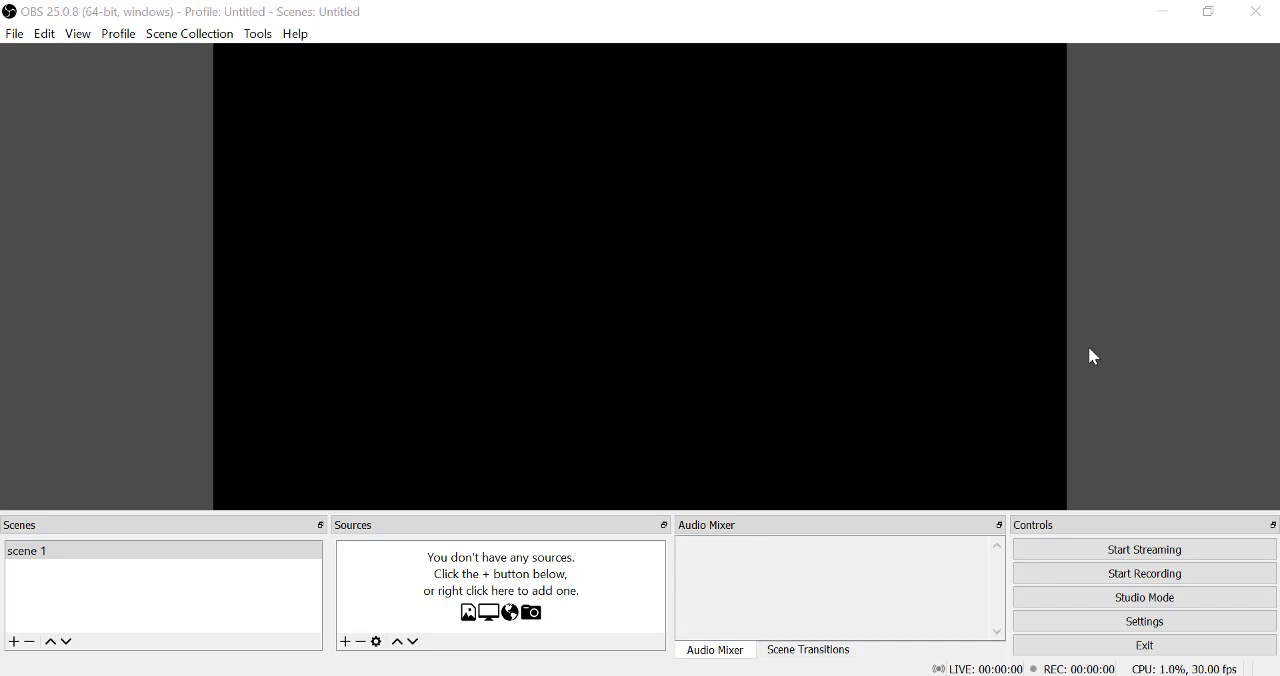
# Open the program settings and look at the interface language options in the general section.
pyautogui.click(1130, 621)
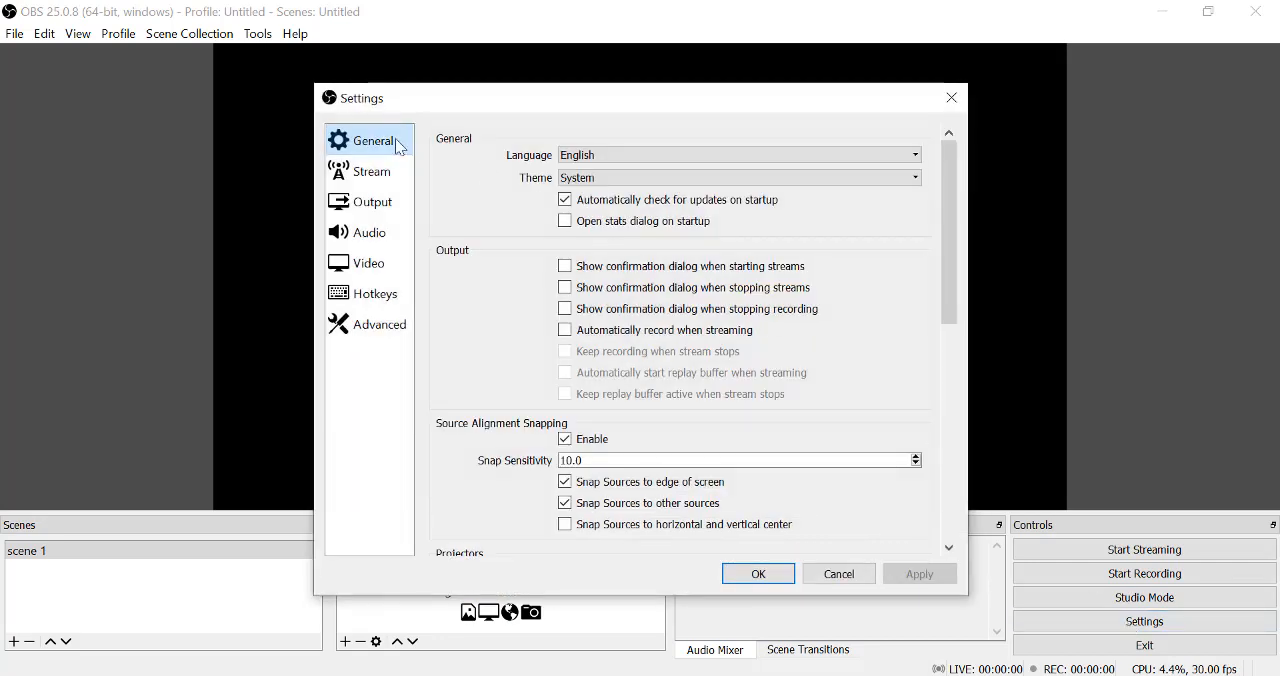
pyautogui.click(603, 160)
pyautogui.click(603, 160)
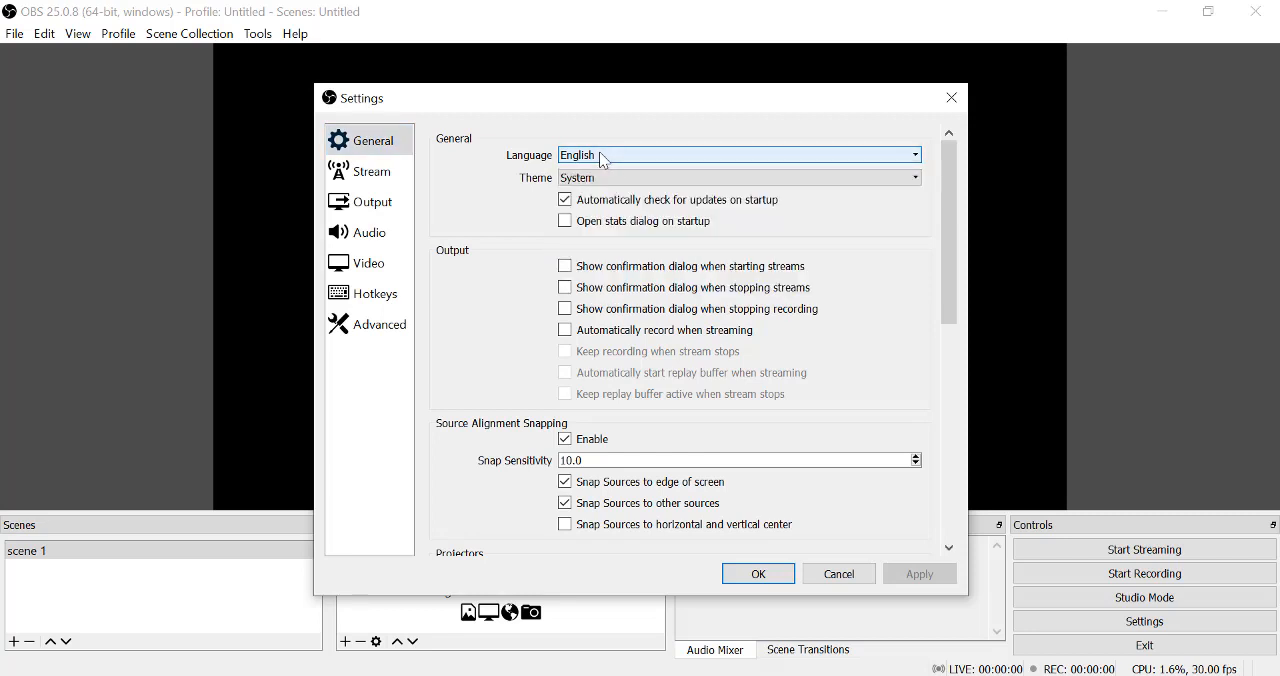
# Try the Acri, Dark (Default) and Rachni interface themes, and return to the System theme.
pyautogui.click(597, 178)
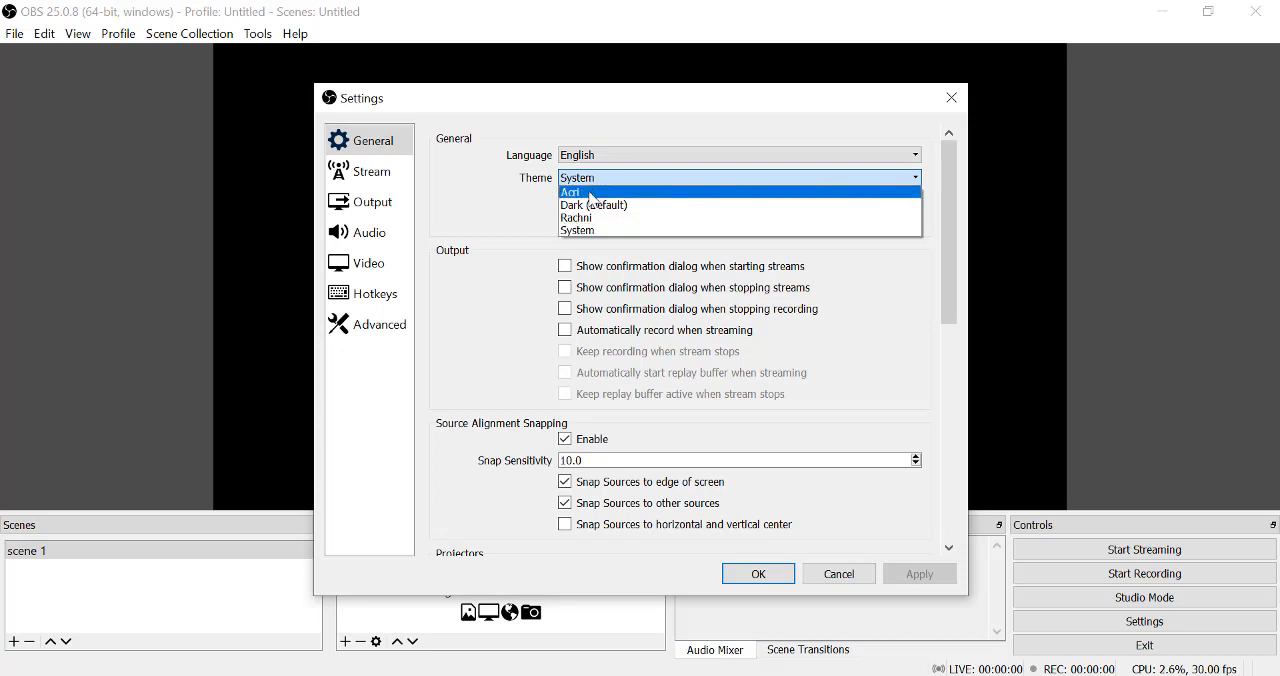
pyautogui.click(591, 192)
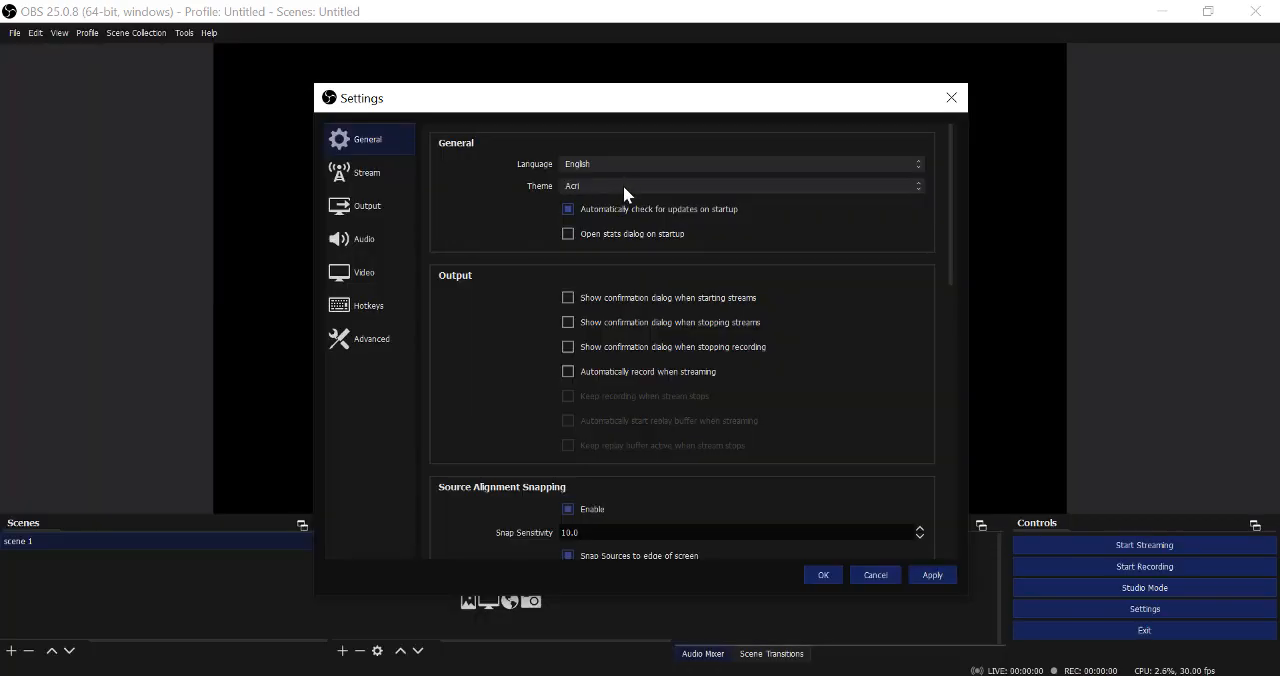
pyautogui.click(623, 187)
pyautogui.click(619, 212)
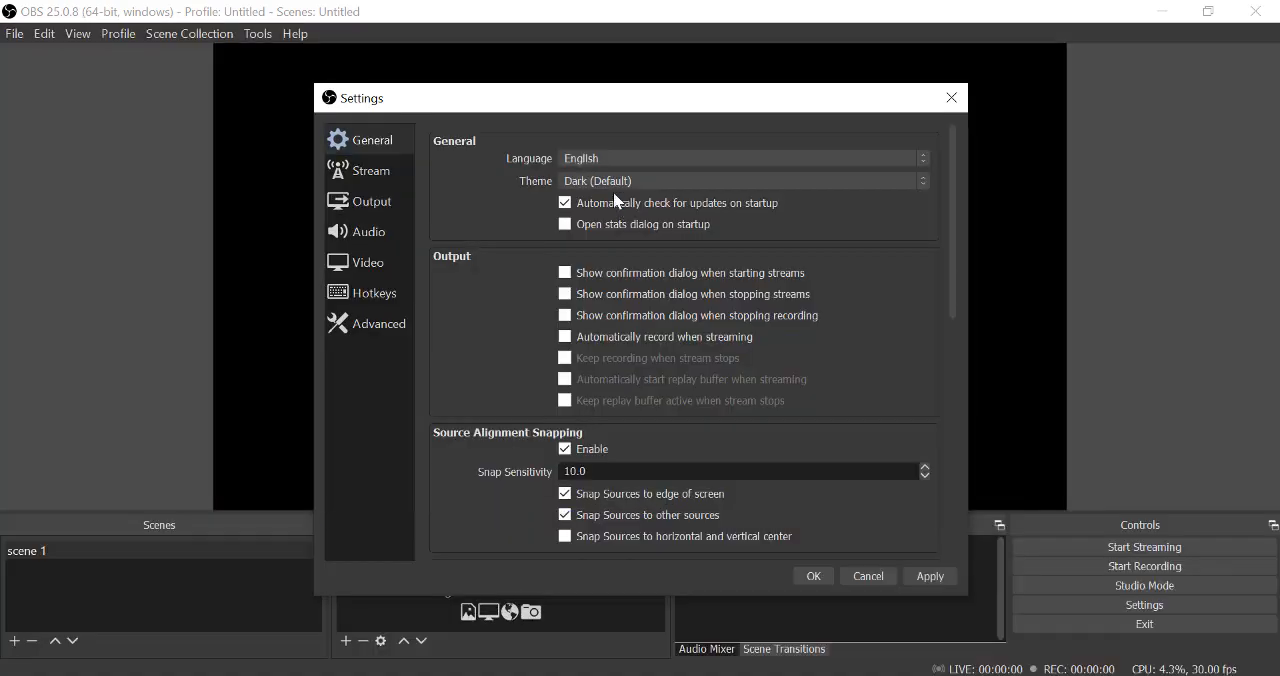
pyautogui.click(596, 181)
pyautogui.click(597, 224)
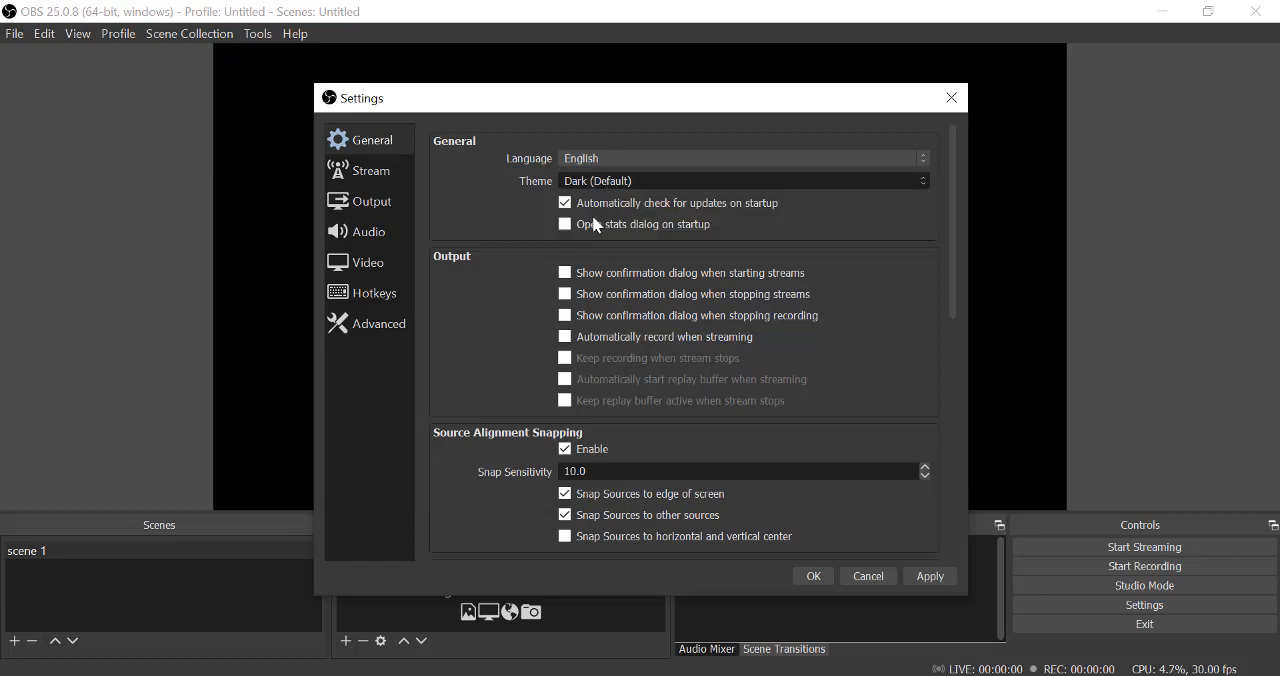
pyautogui.click(593, 191)
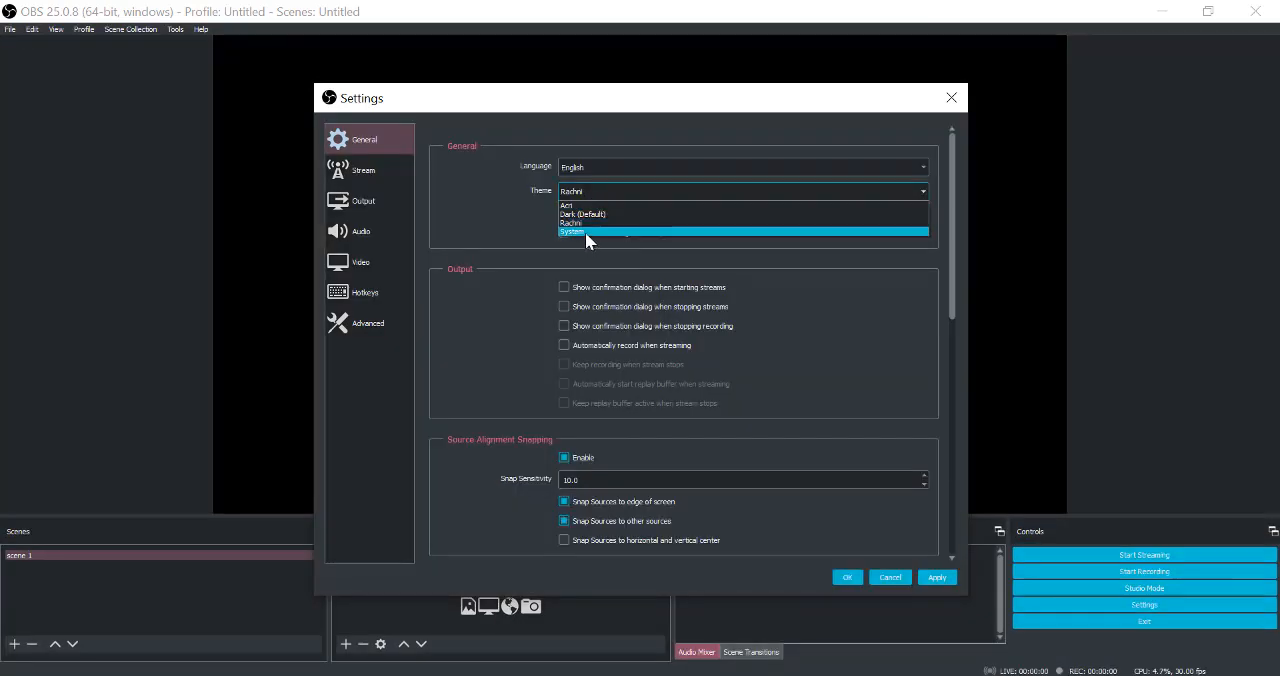
pyautogui.click(585, 231)
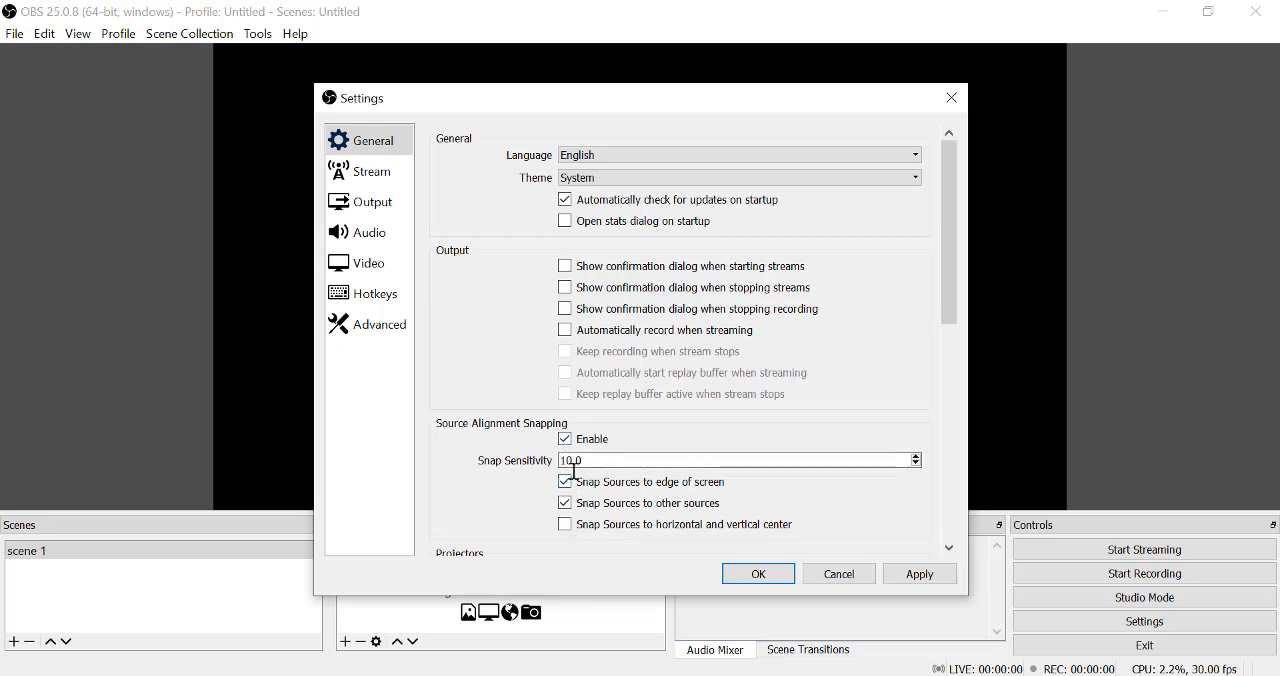
# Set the streaming service to YouTube / YouTube Gaming and look at its server choices.
pyautogui.click(386, 177)
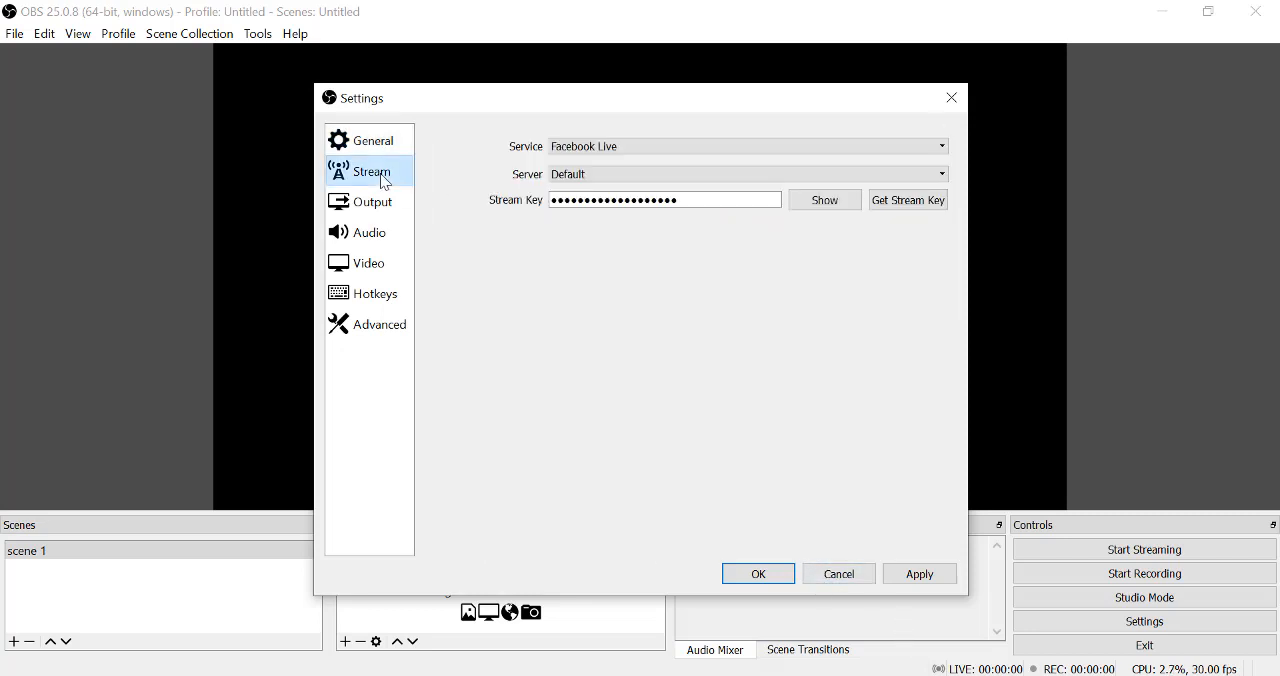
pyautogui.click(706, 150)
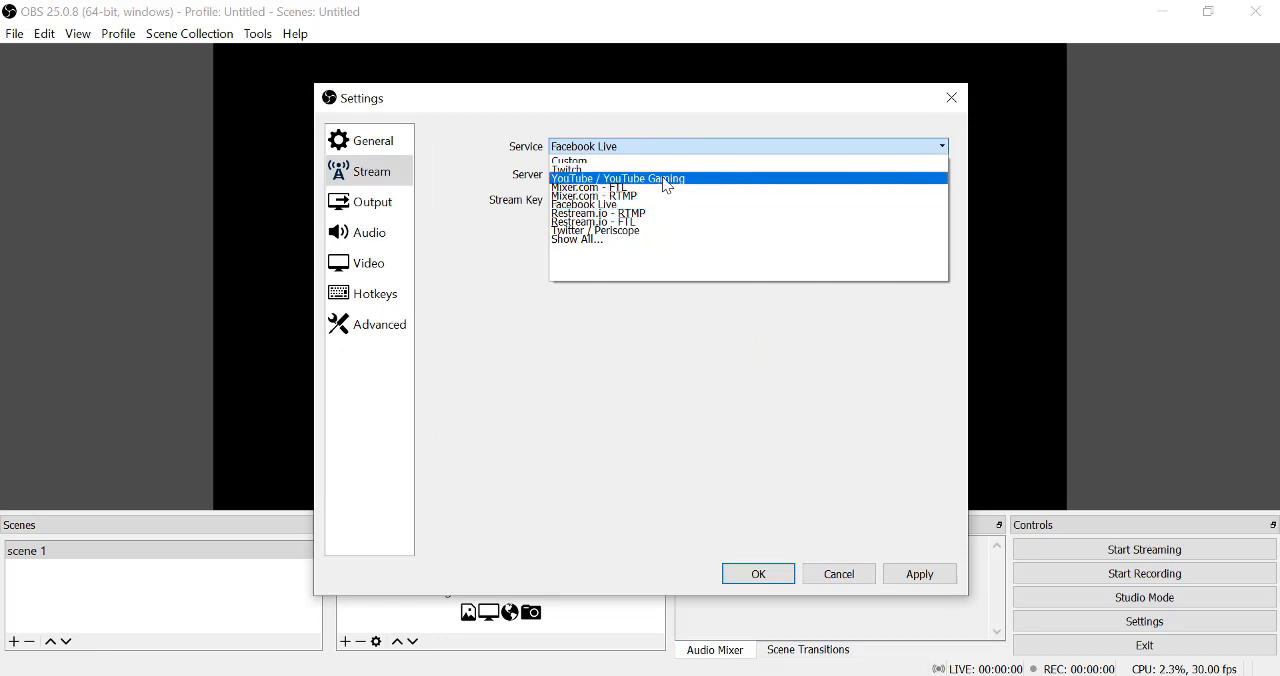
pyautogui.click(665, 179)
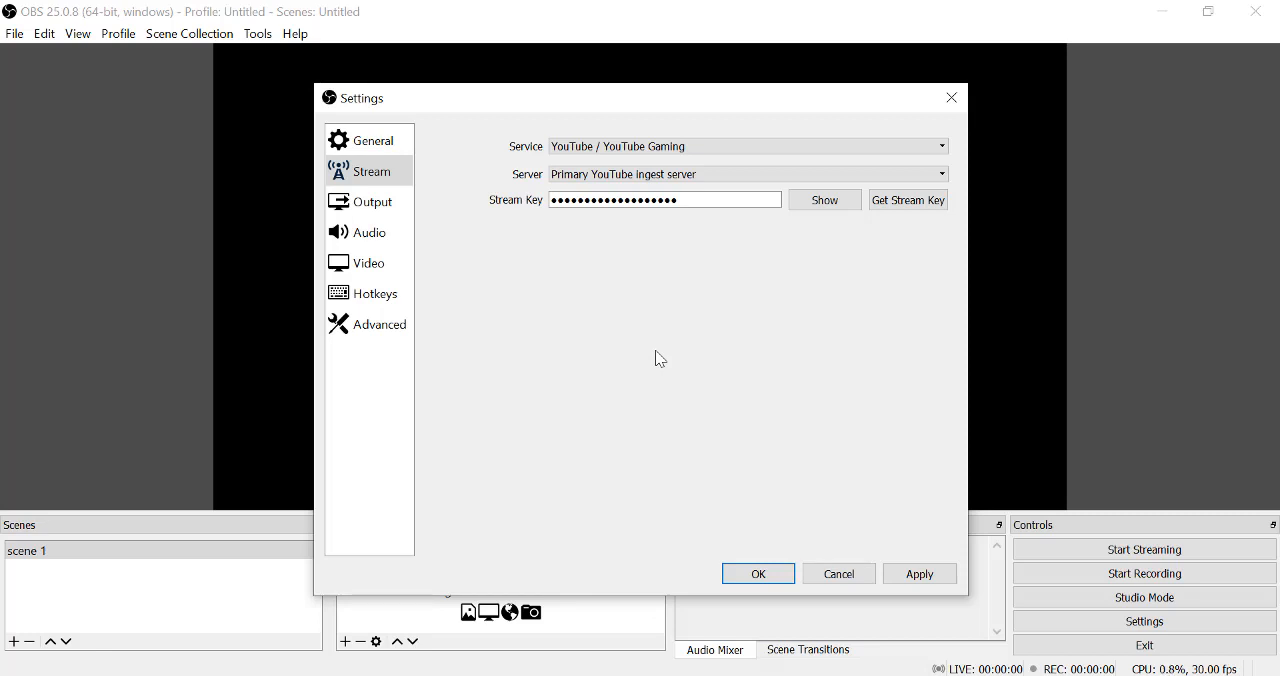
pyautogui.click(594, 181)
pyautogui.click(594, 181)
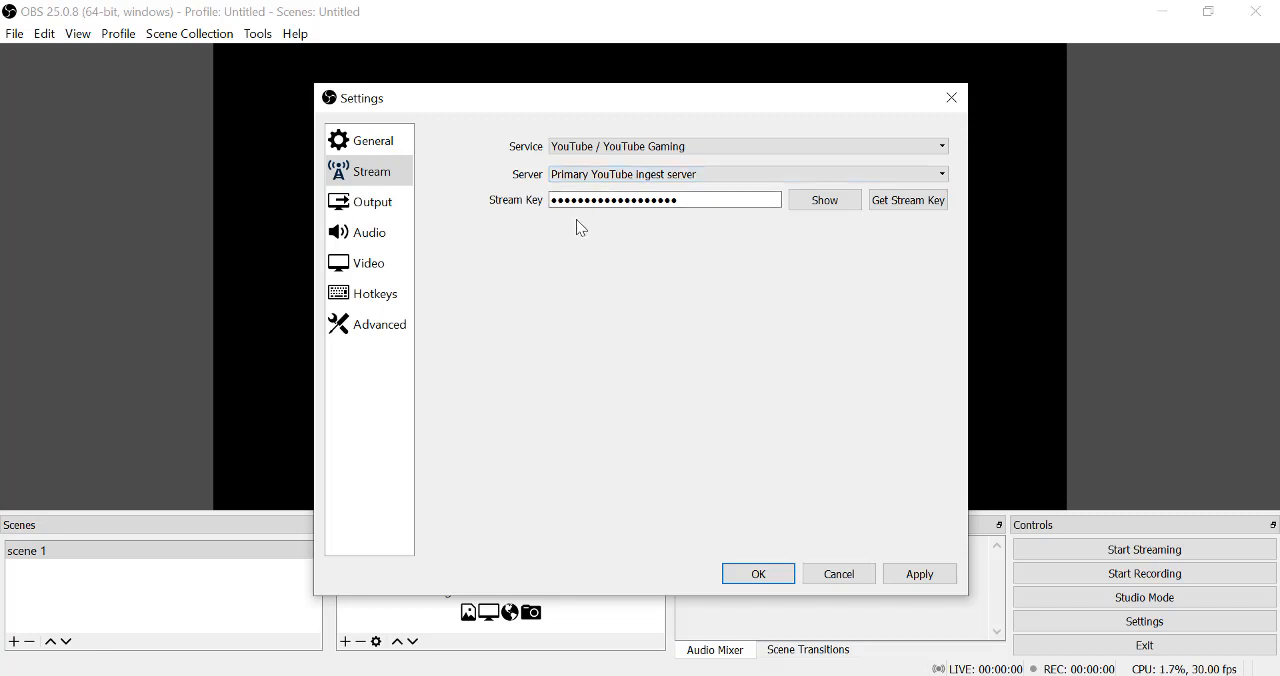
# Set the streaming service to Facebook Live and check its server choices.
pyautogui.click(577, 148)
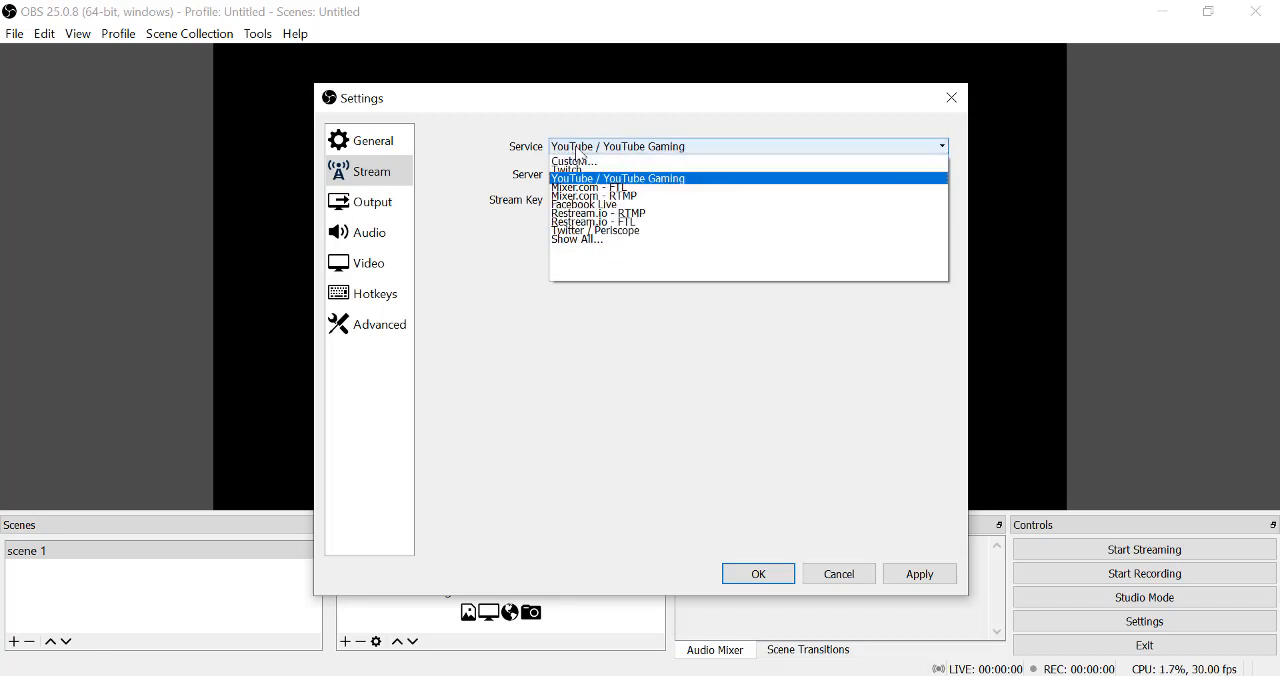
pyautogui.click(579, 204)
pyautogui.click(579, 182)
pyautogui.click(578, 188)
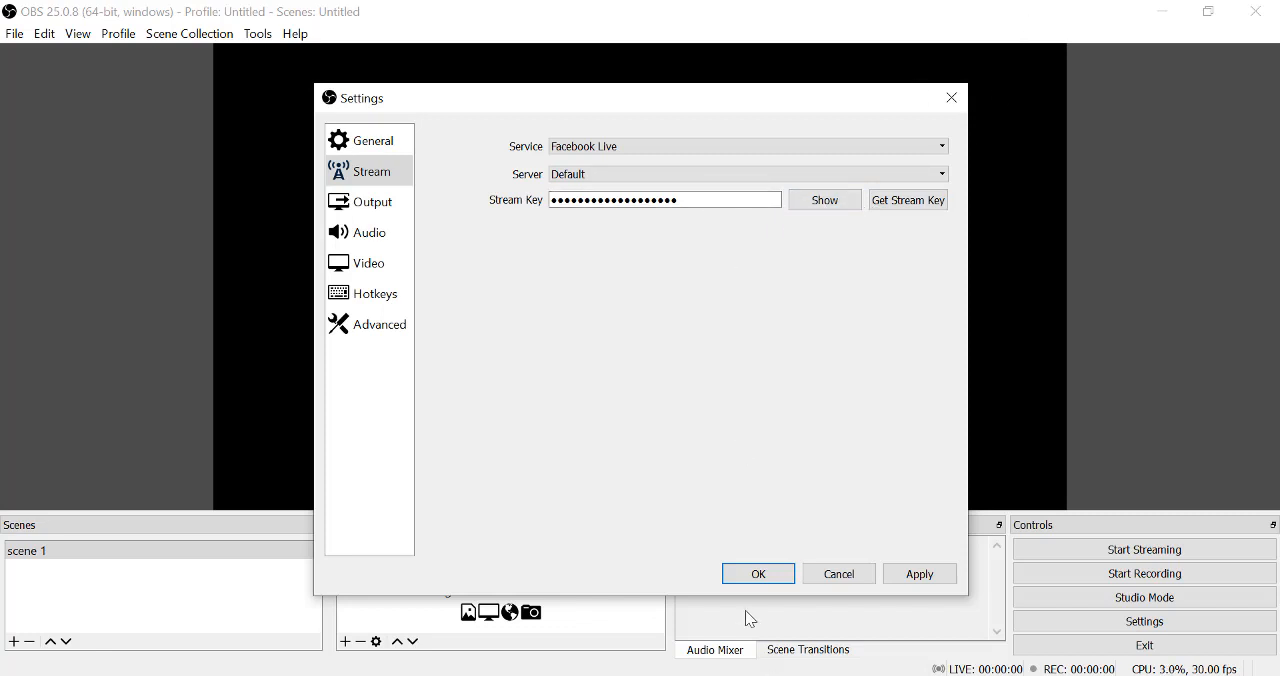
pyautogui.click(1165, 556)
# Review the output settings and look at the available output modes for streaming and recording.
pyautogui.click(390, 222)
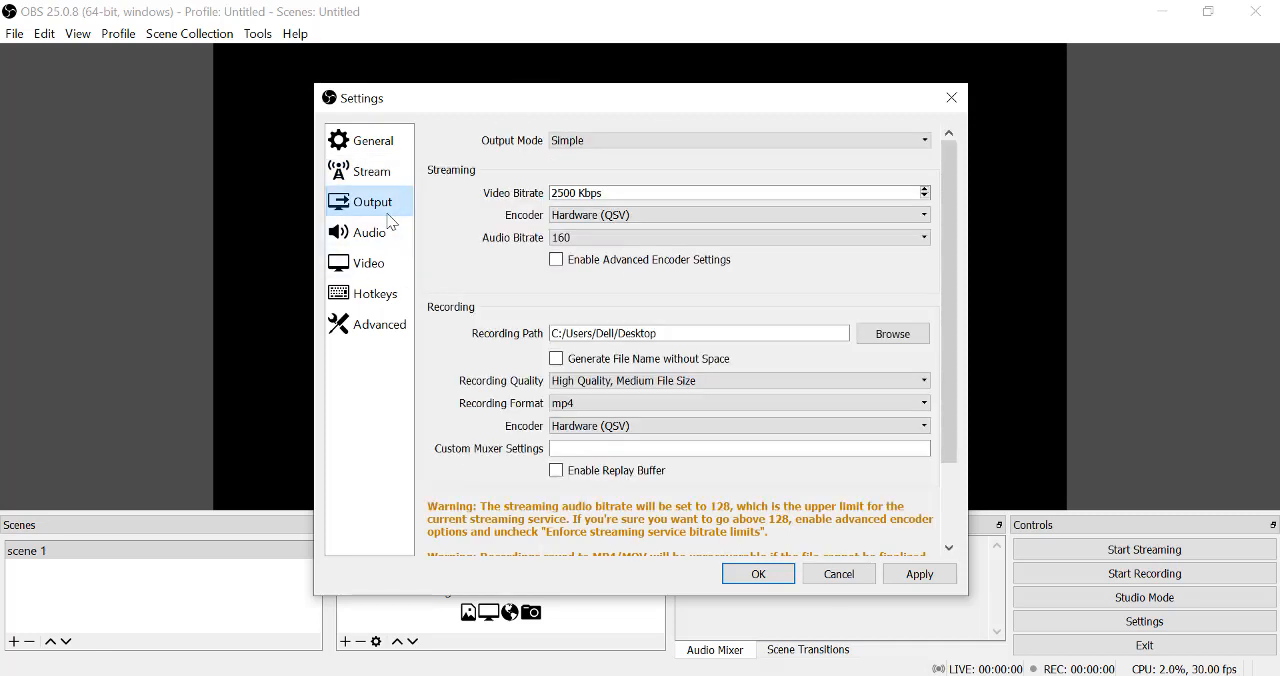
pyautogui.click(589, 143)
pyautogui.click(593, 150)
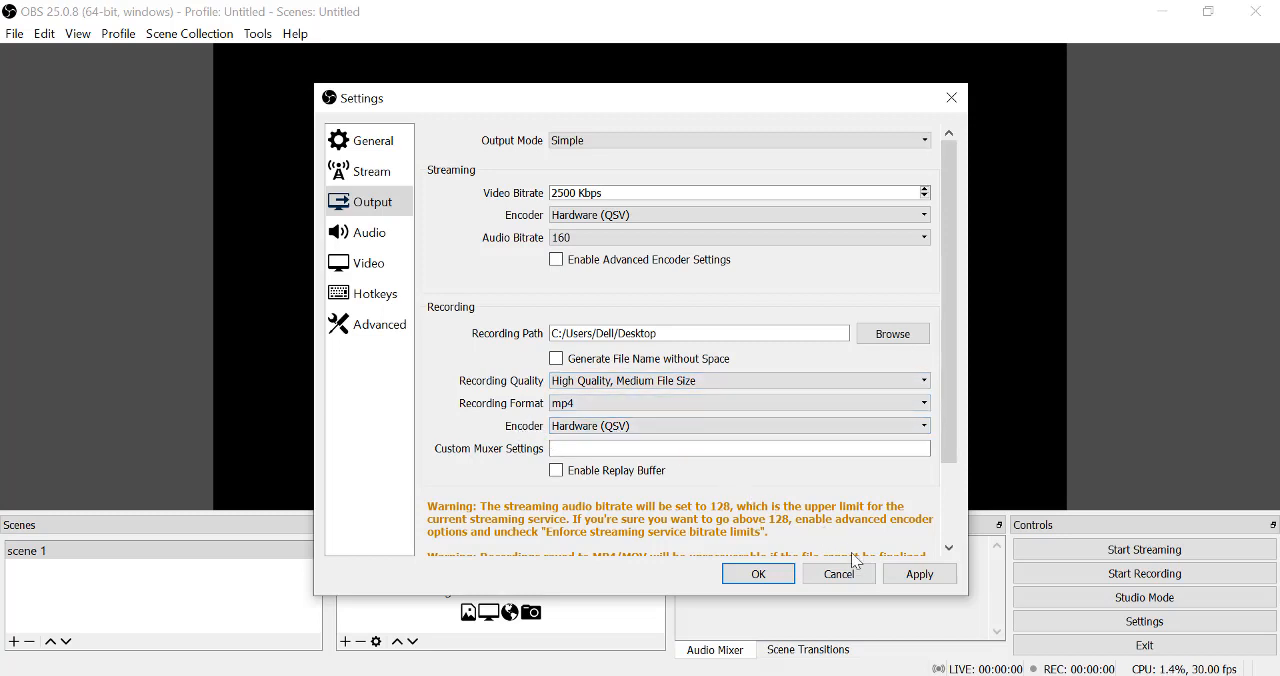
# Review the audio settings, checking the sample rate and channel options.
pyautogui.click(357, 243)
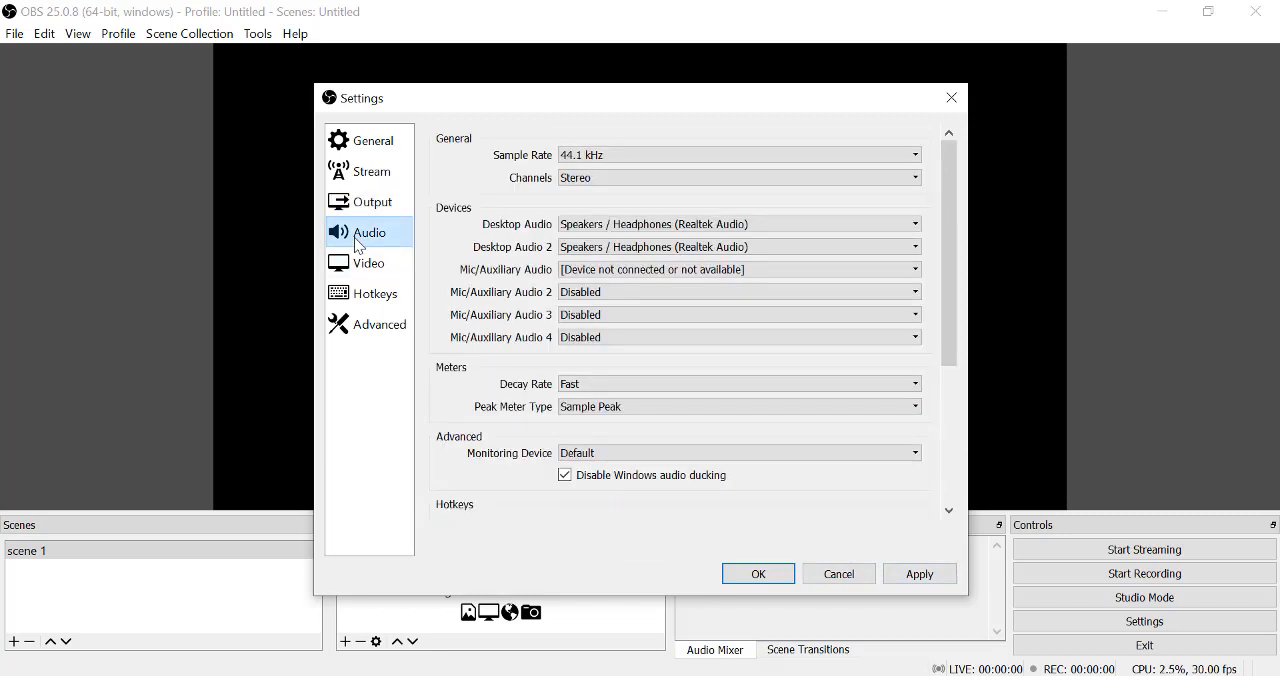
pyautogui.click(612, 160)
pyautogui.click(614, 168)
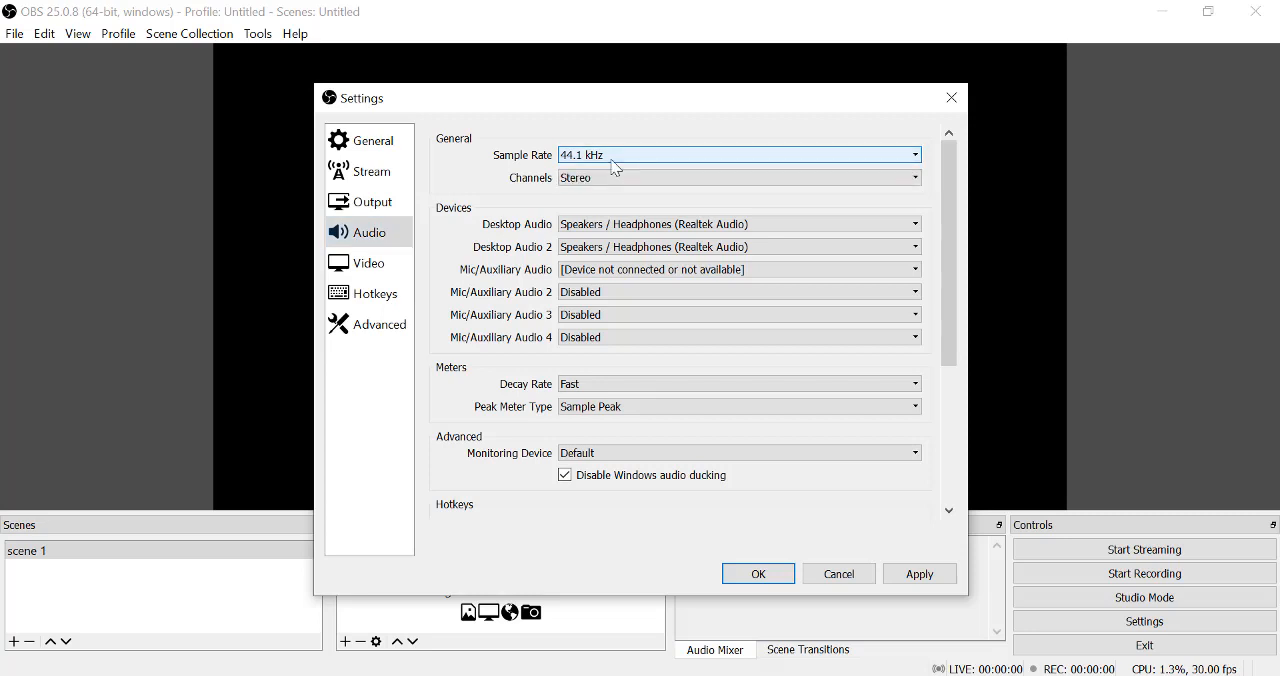
pyautogui.click(593, 180)
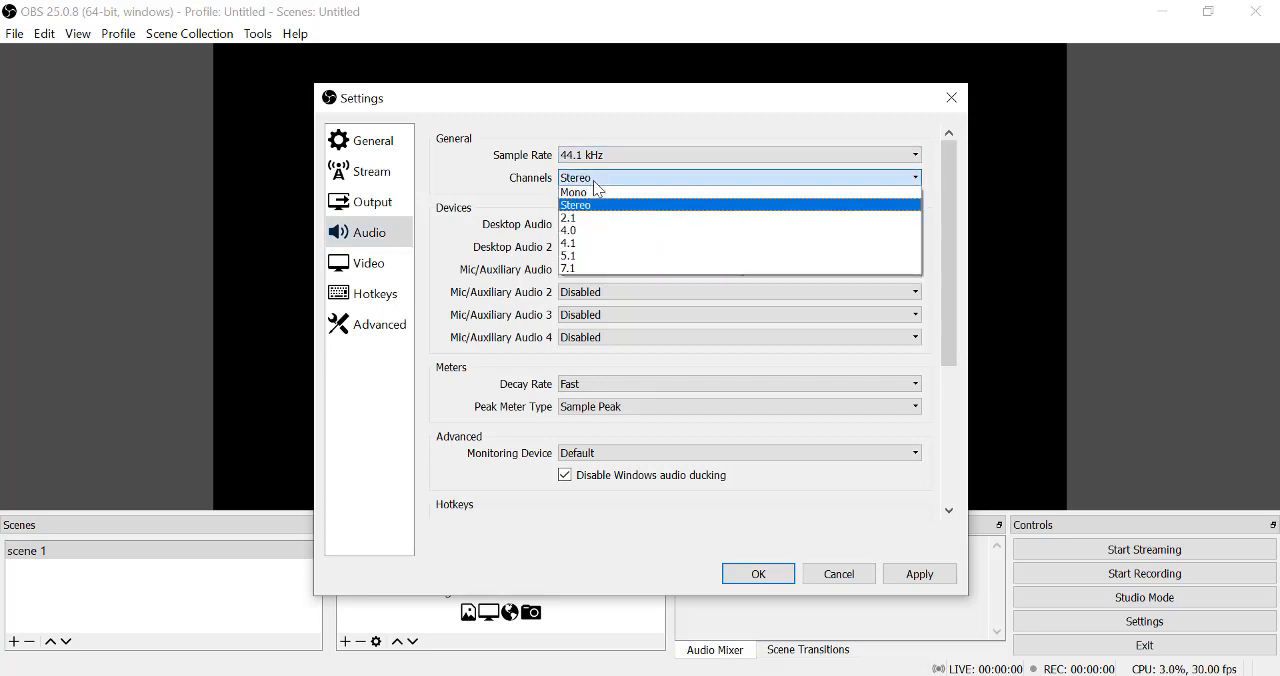
pyautogui.click(588, 177)
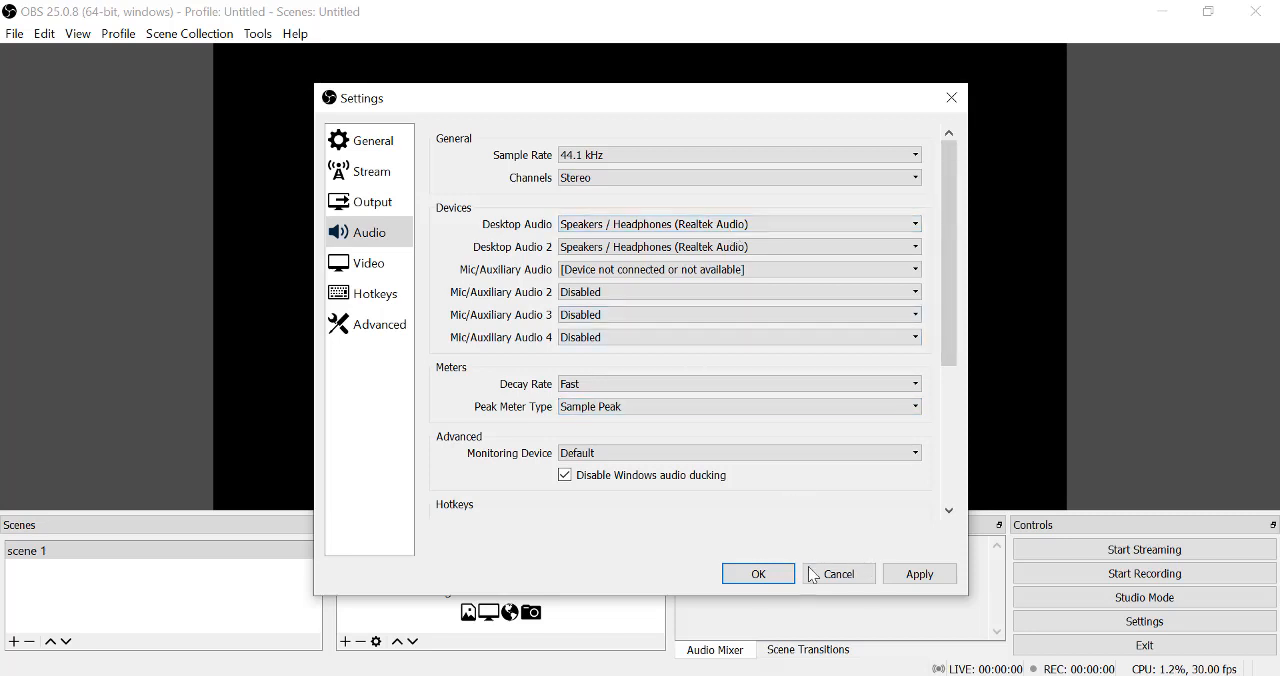
# Choose 30 as the common FPS value in the video settings.
pyautogui.click(384, 266)
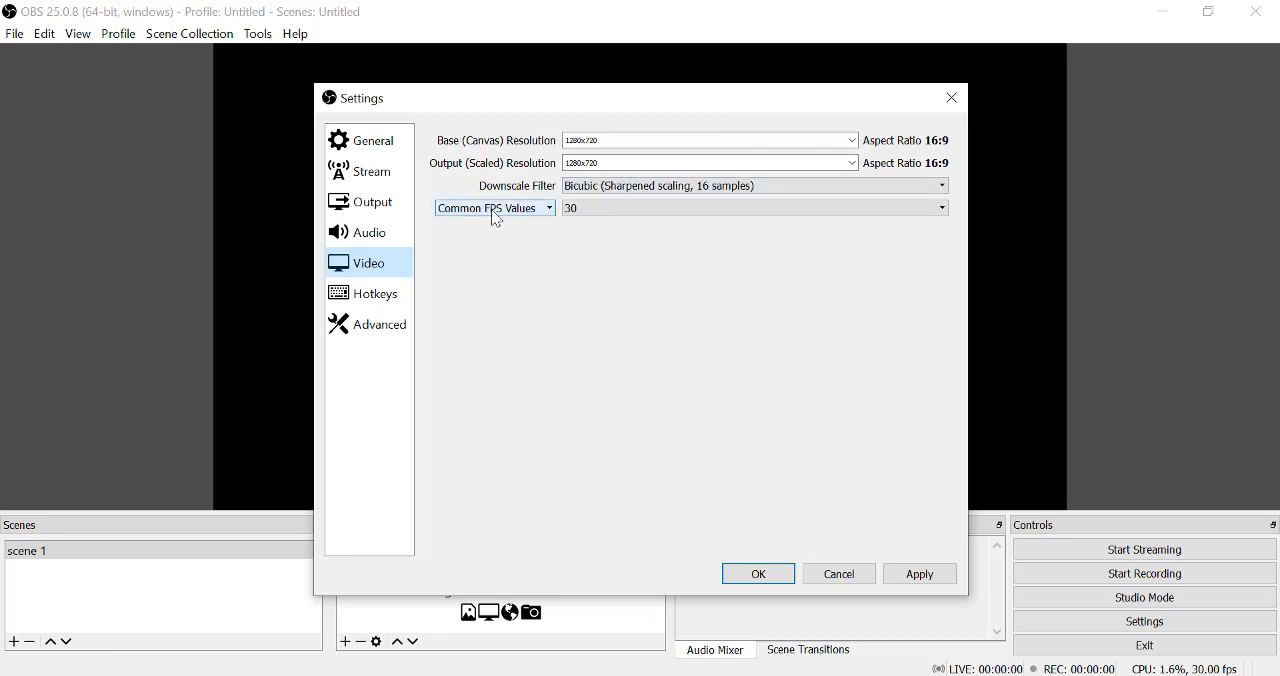
pyautogui.click(604, 214)
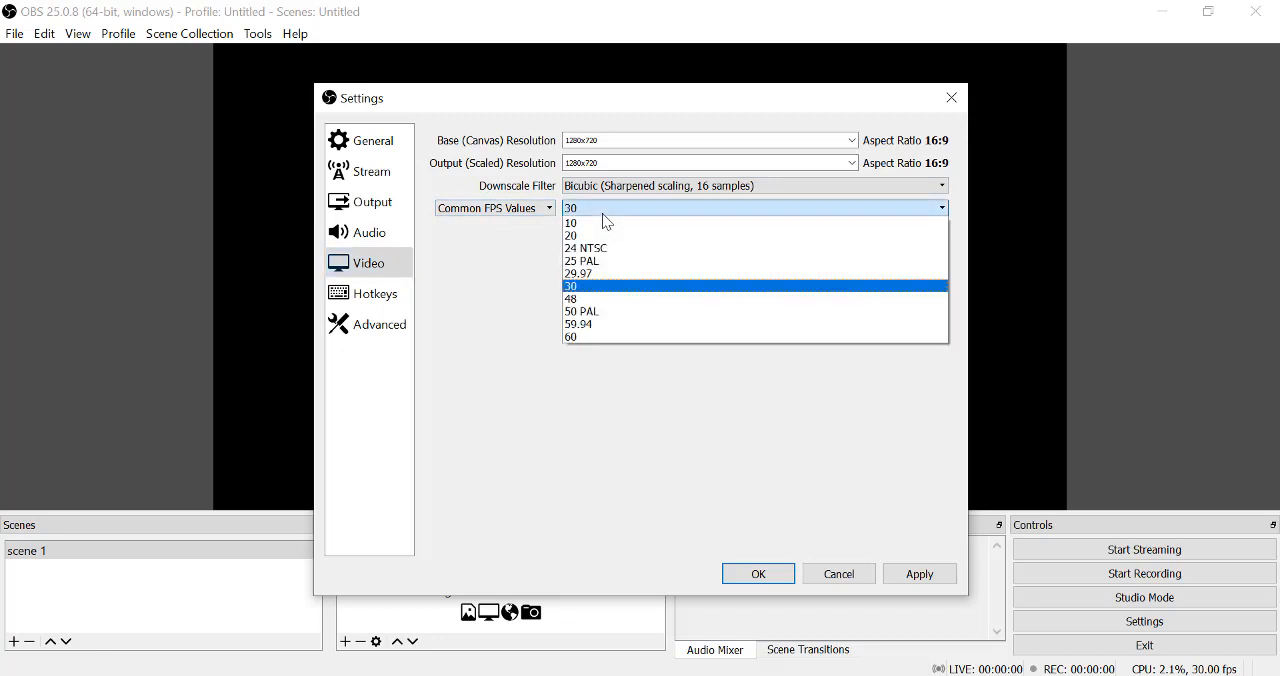
pyautogui.click(581, 289)
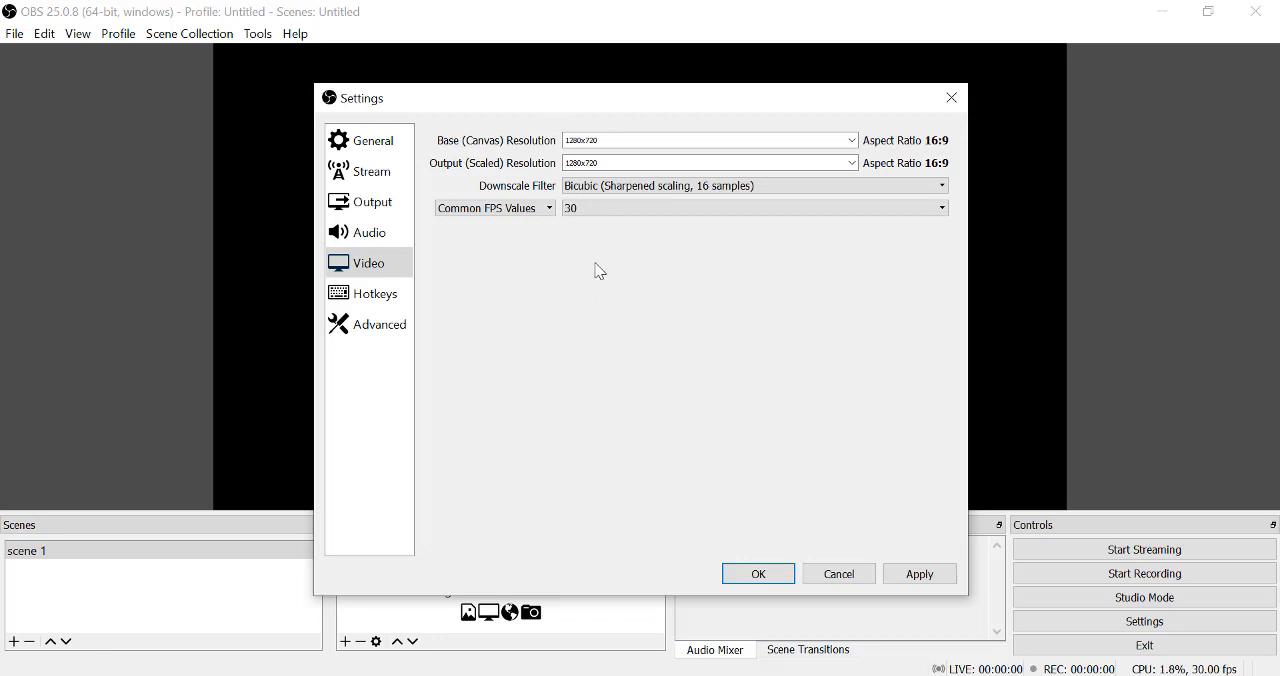
# Reassign the Start Recording hotkey to 7, matching the Stop Recording hotkey.
pyautogui.click(381, 294)
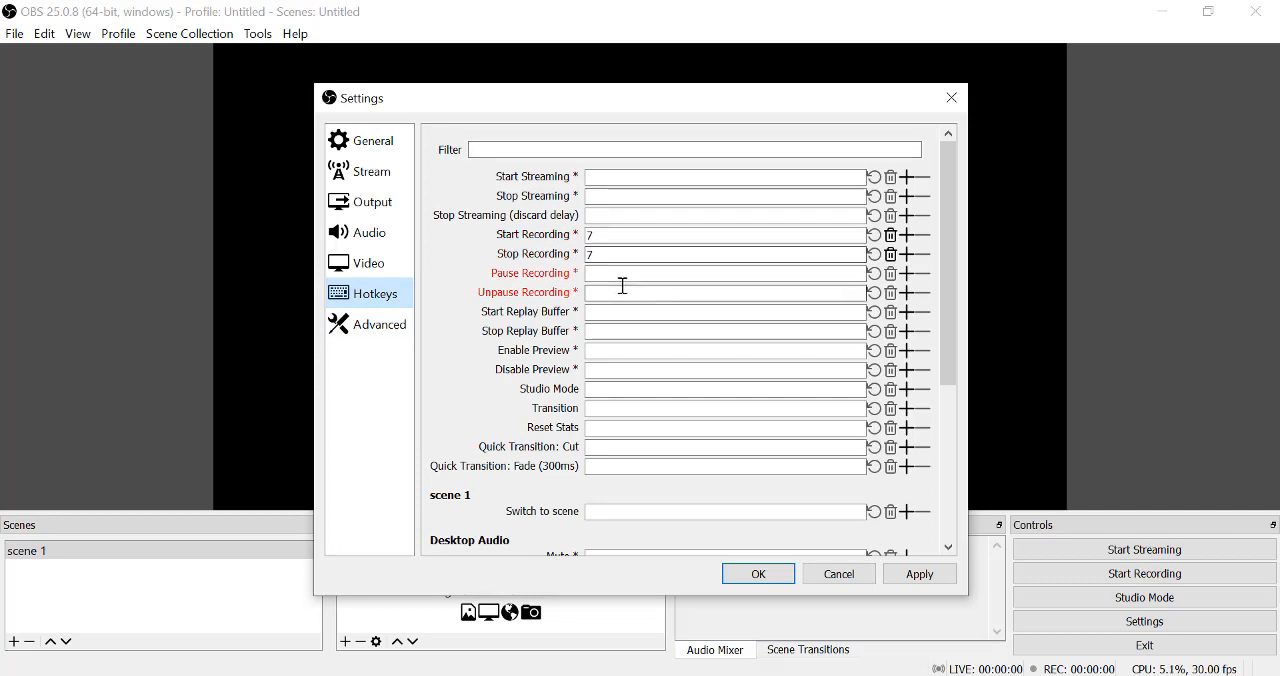
pyautogui.click(613, 240)
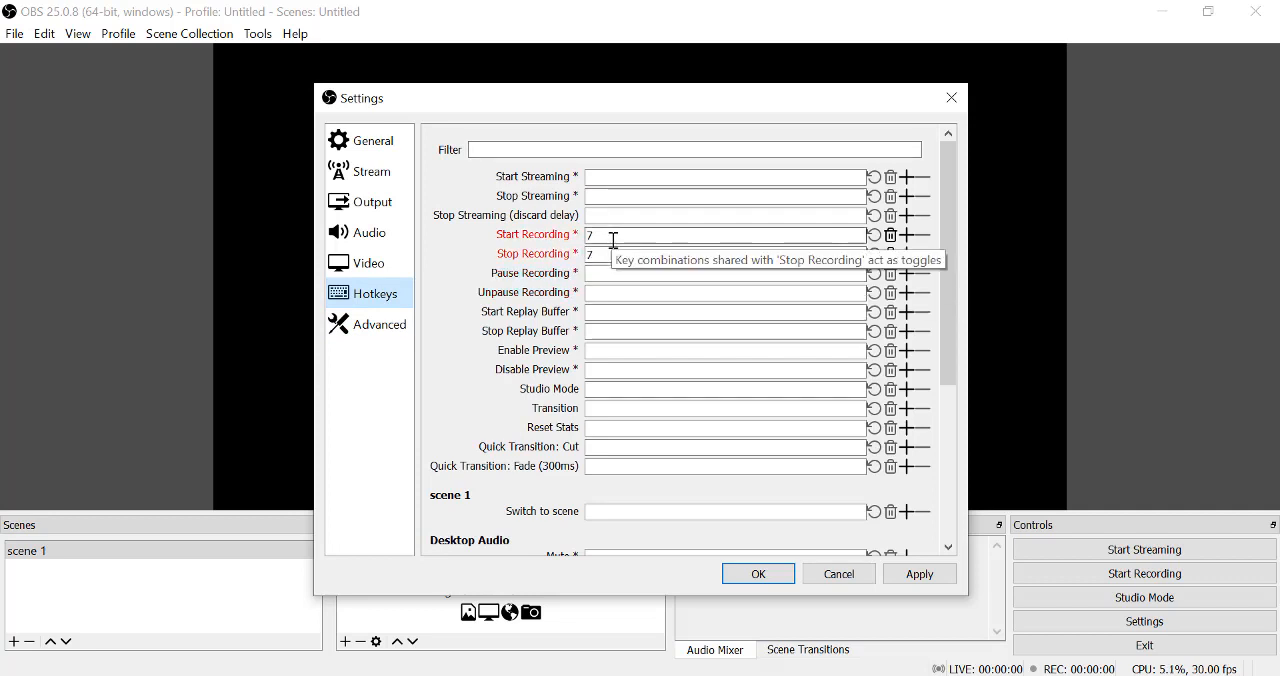
pyautogui.press('BackSpace')
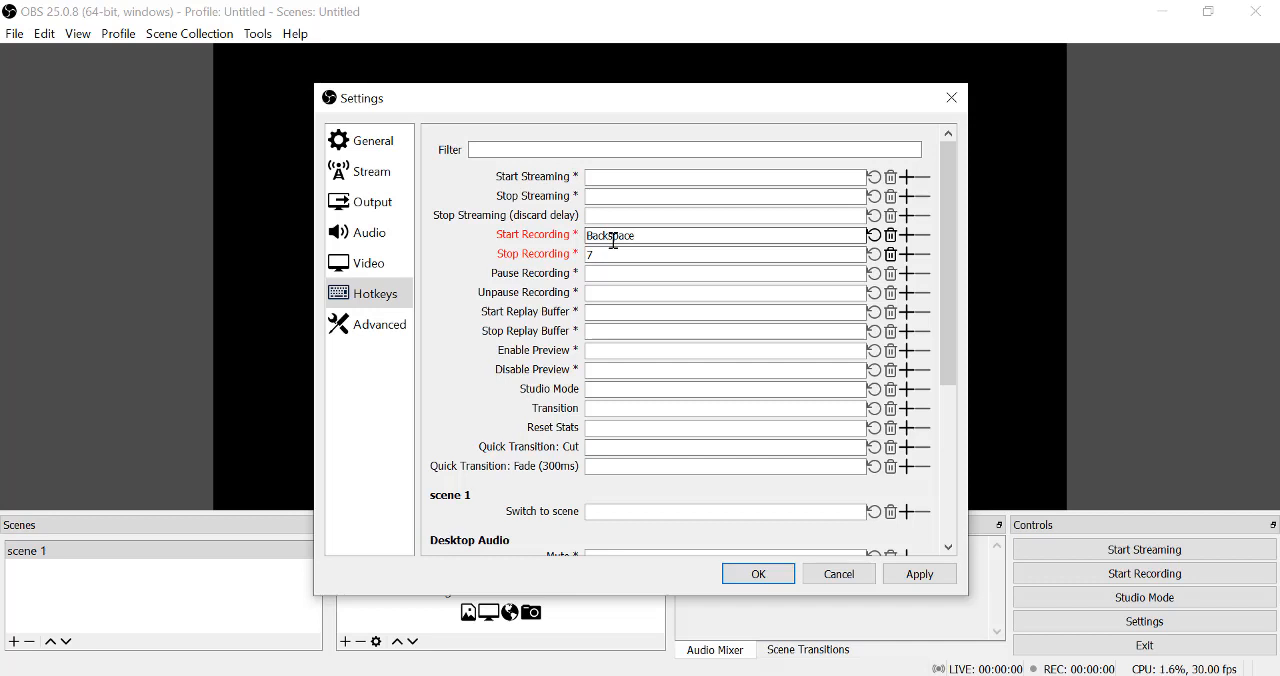
pyautogui.press('7')
pyautogui.press('1')
pyautogui.press('n')
pyautogui.press('BackSpace')
pyautogui.press('7')
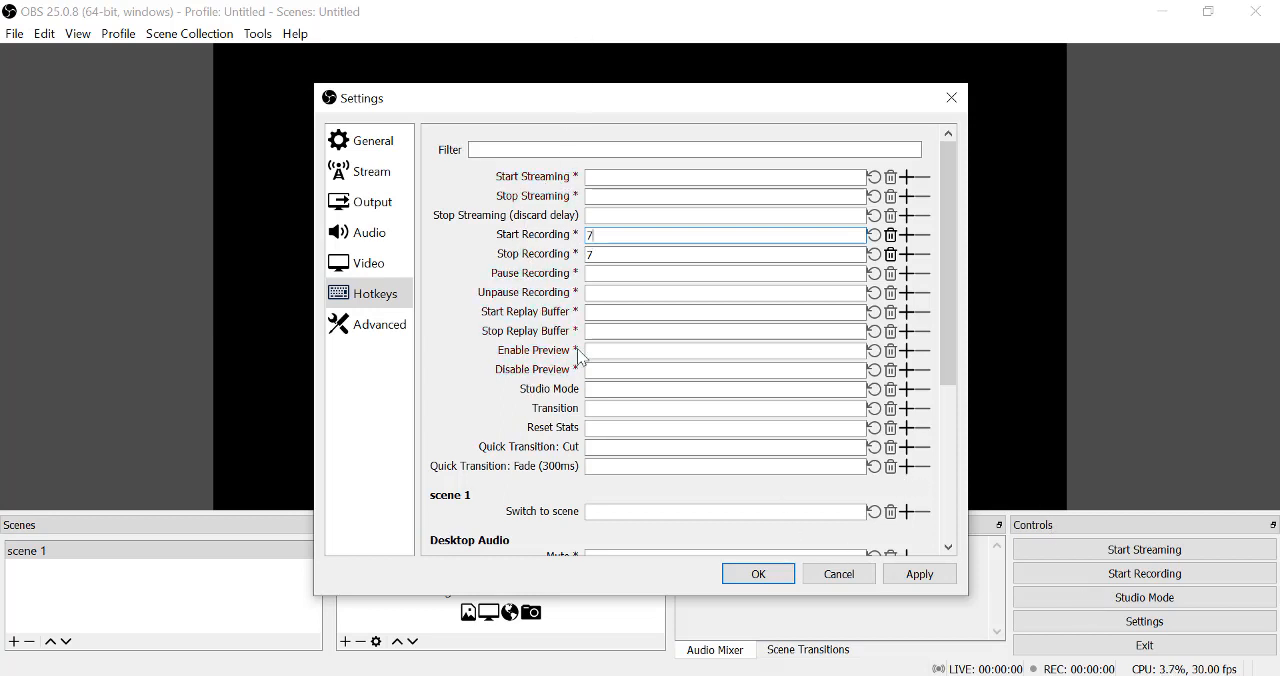
# Review the advanced settings, apply the configuration and close the settings.
pyautogui.click(362, 330)
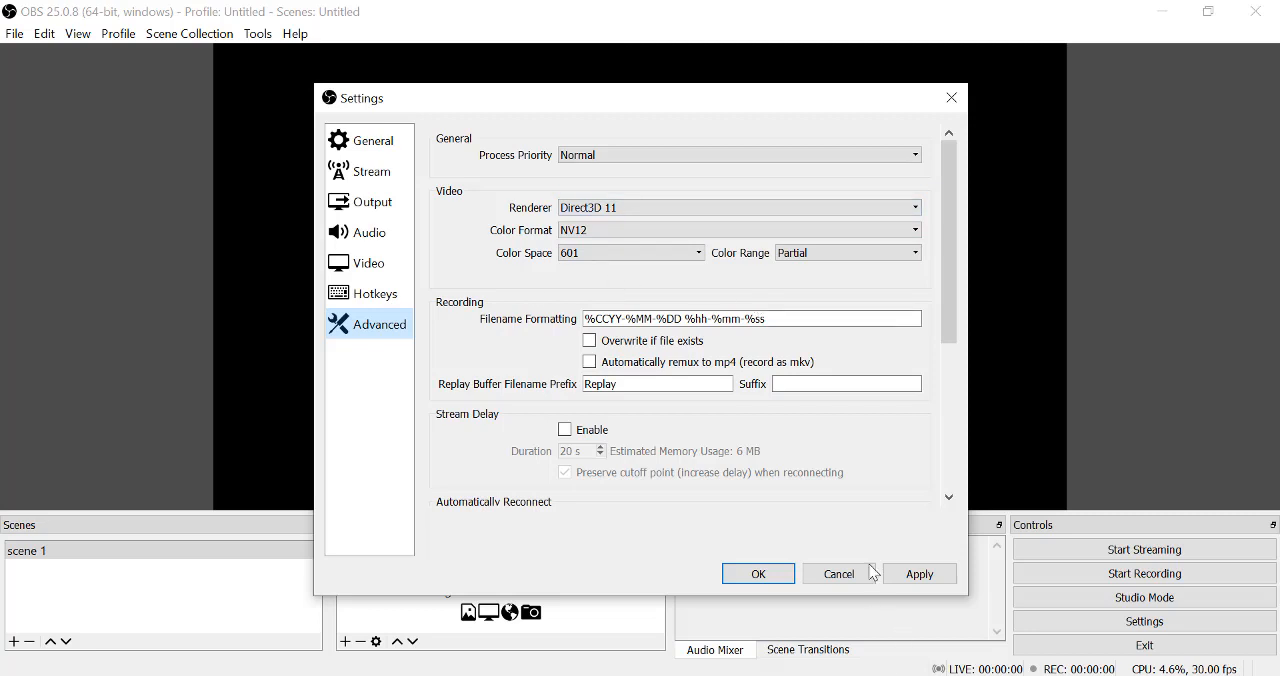
pyautogui.click(917, 574)
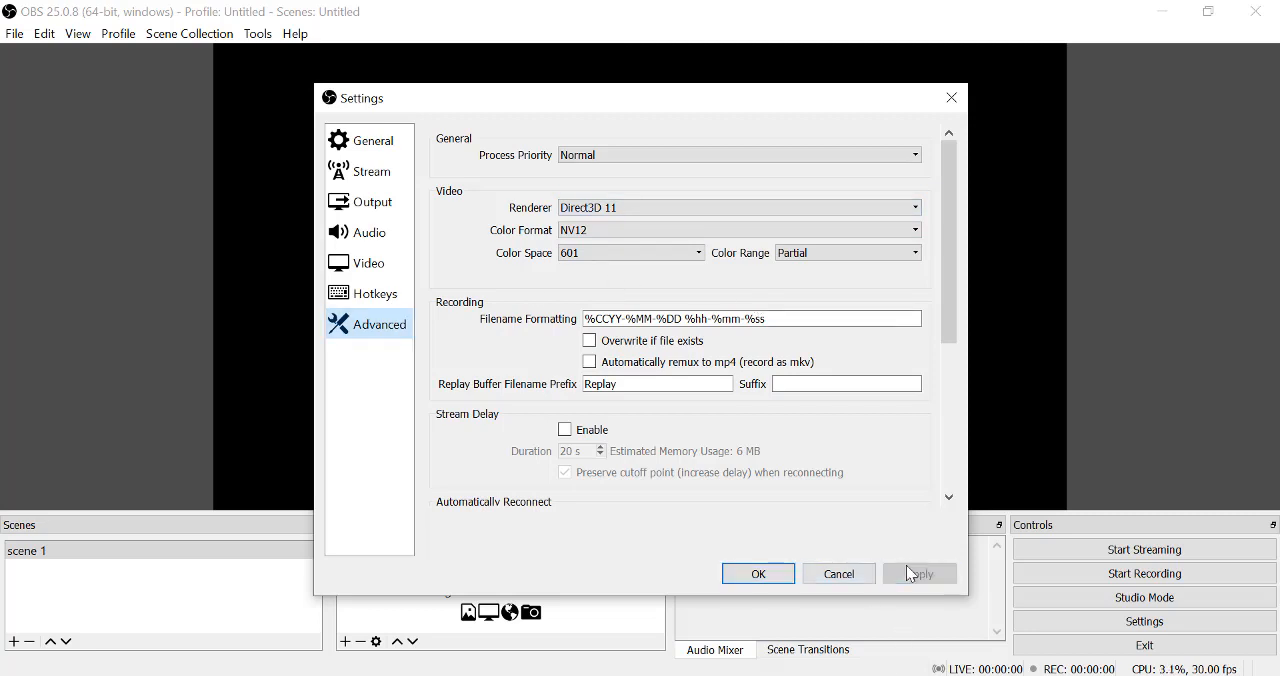
pyautogui.click(951, 98)
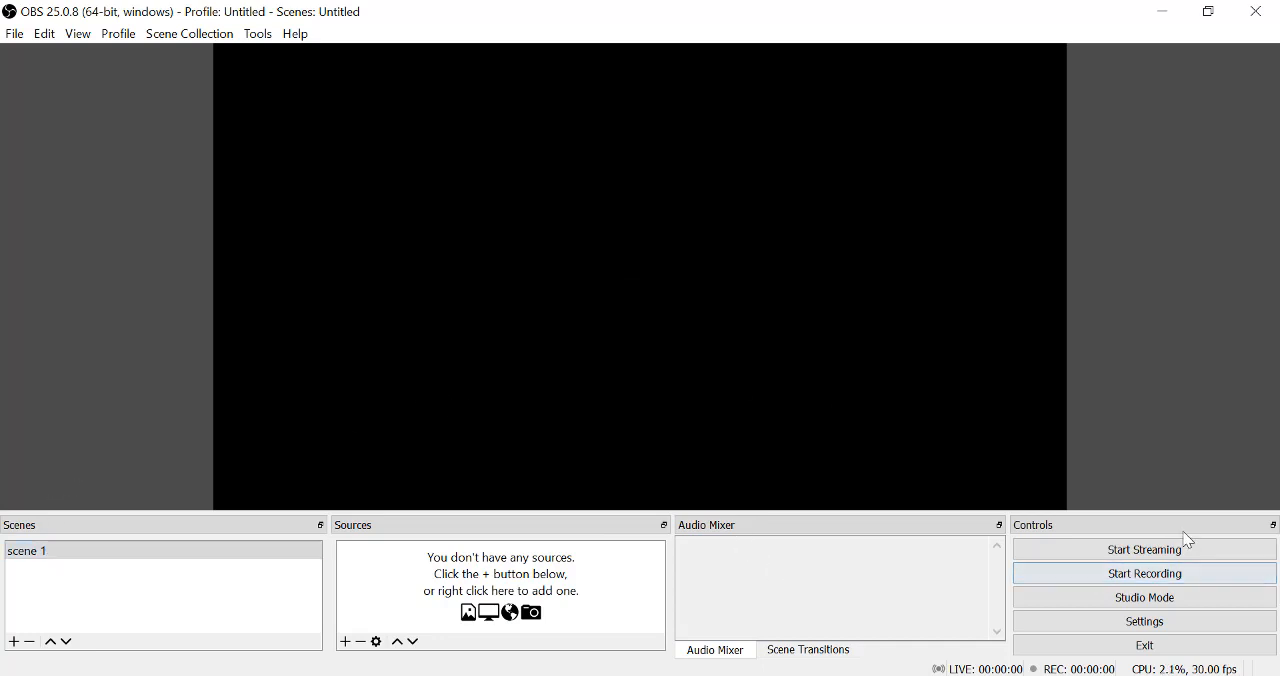
# Try to start streaming without any sources, dismiss the attempt, and switch Studio Mode on and off.
pyautogui.click(1129, 556)
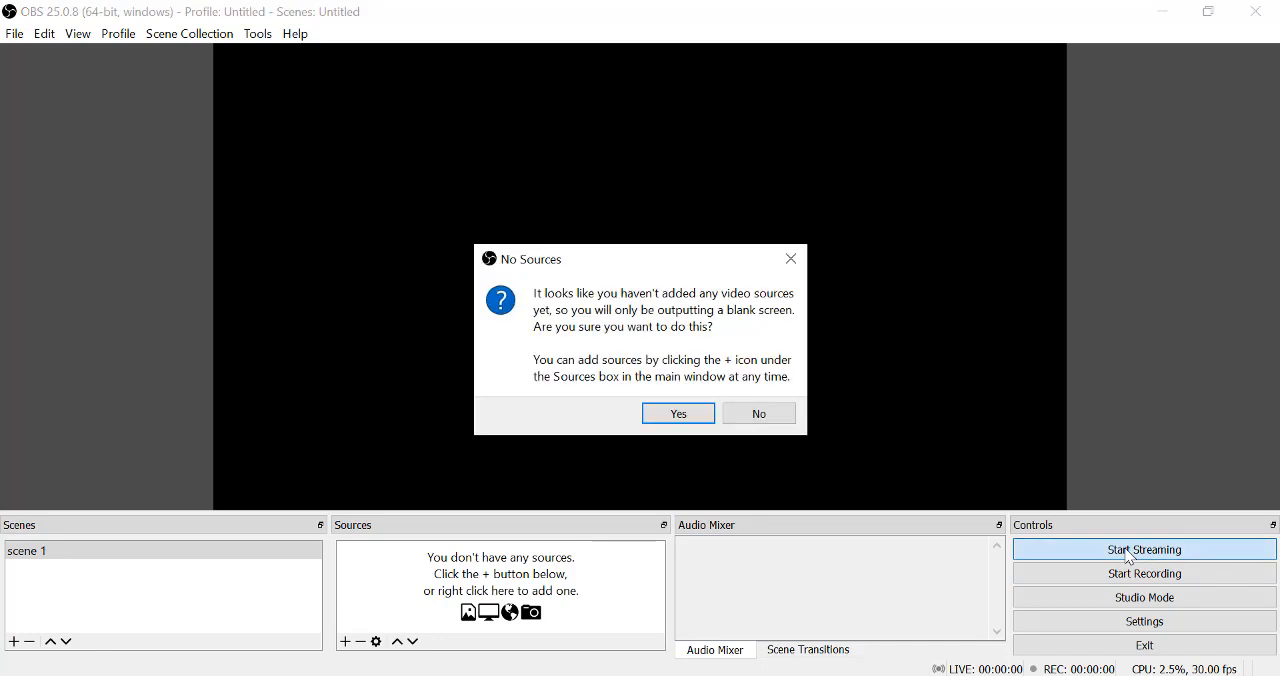
pyautogui.click(791, 259)
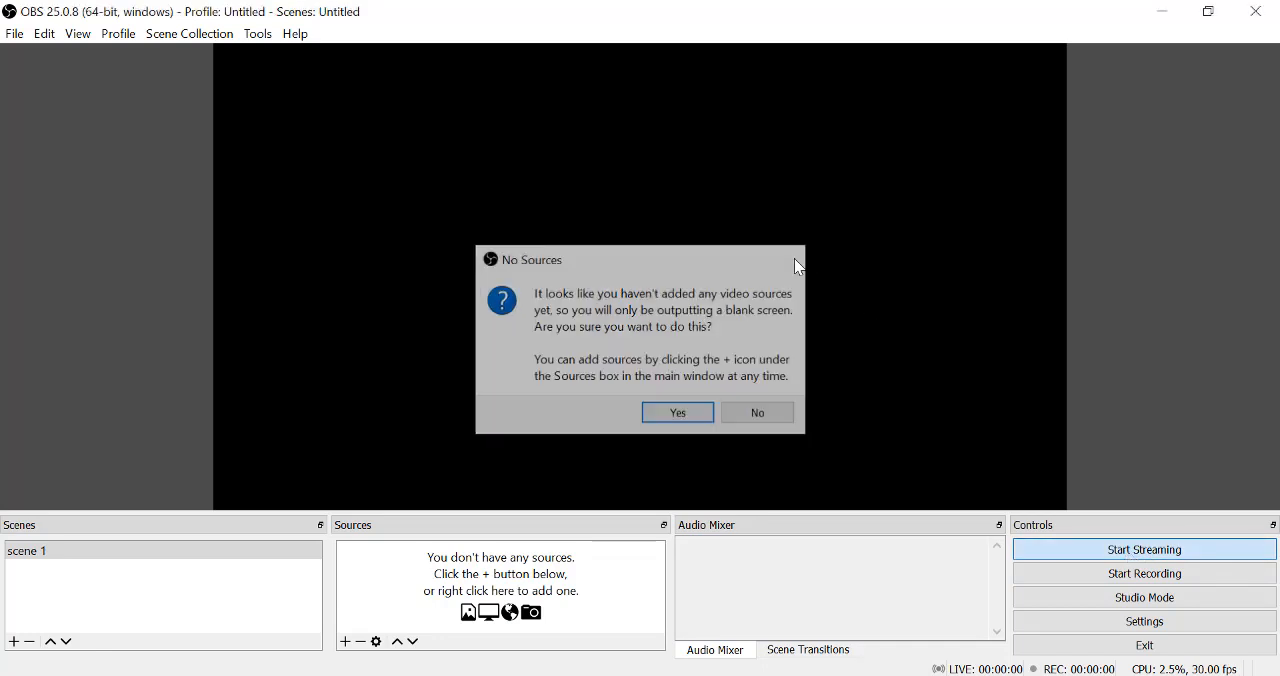
pyautogui.click(1119, 598)
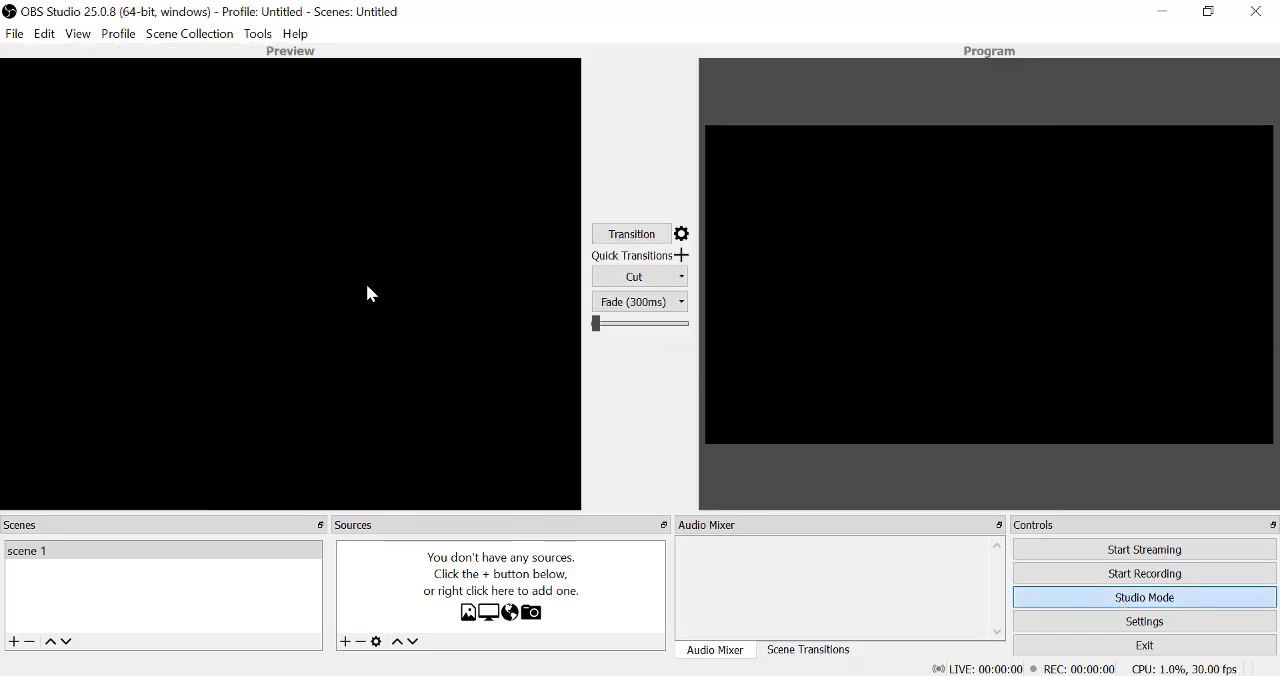
pyautogui.click(1184, 599)
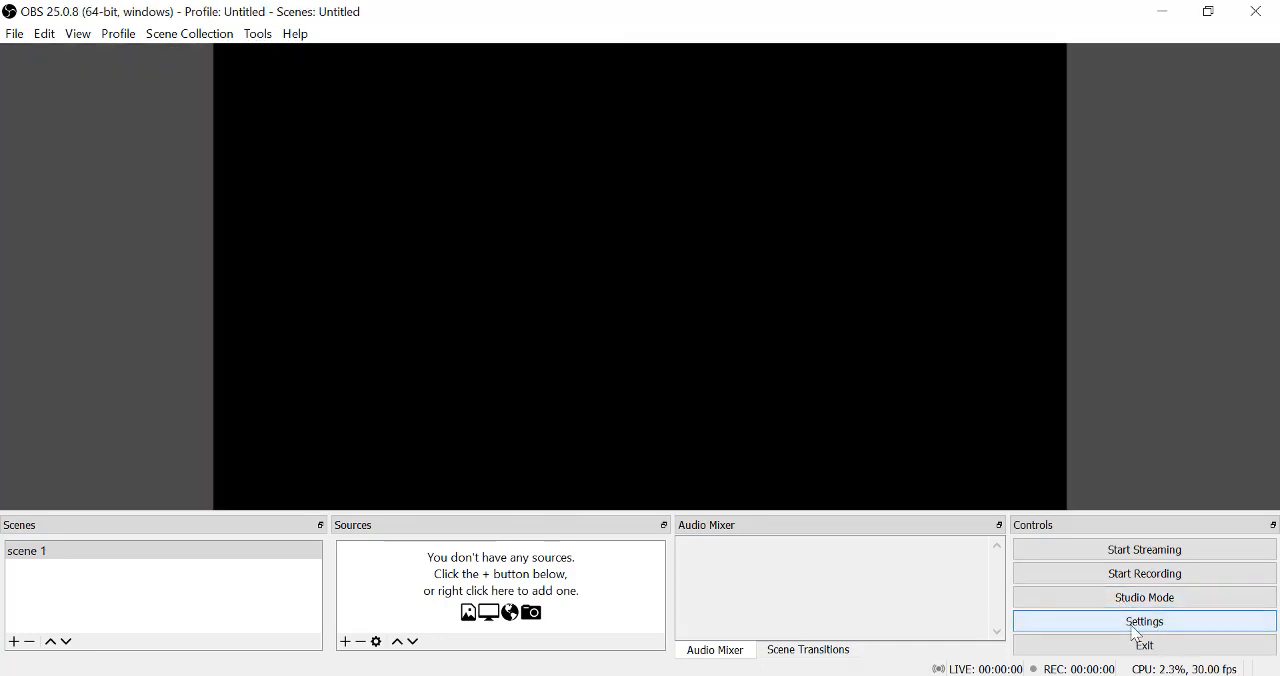